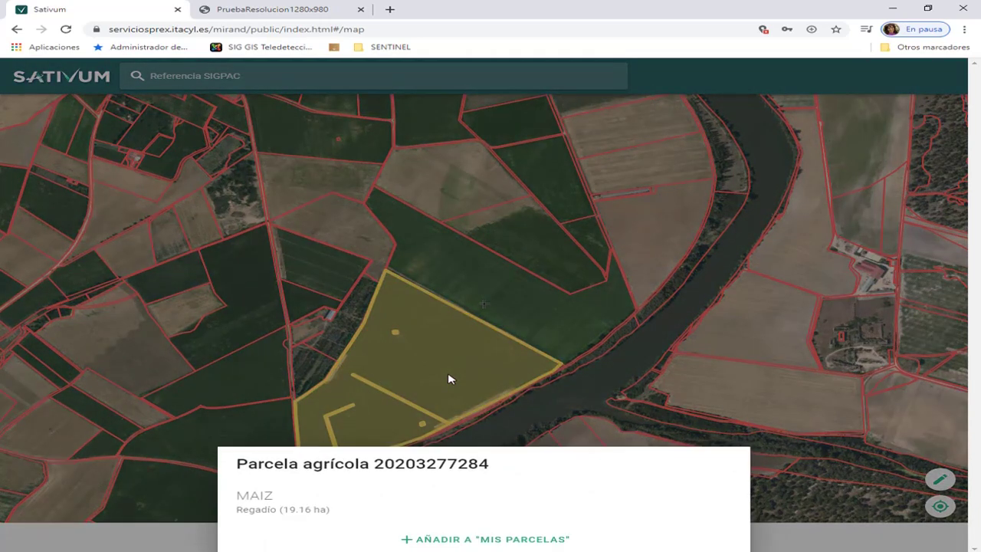
Add the 13.25 ha irrigated PATATA parcel beside the river to the own parcels under the name SativumPatata.
left_click(506, 299)
left_click(506, 296)
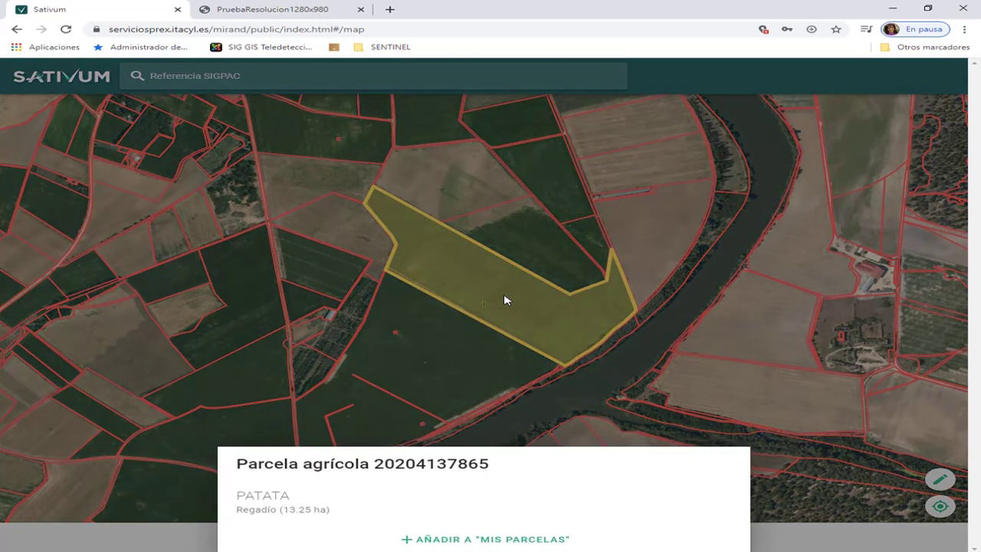
left_click(456, 541)
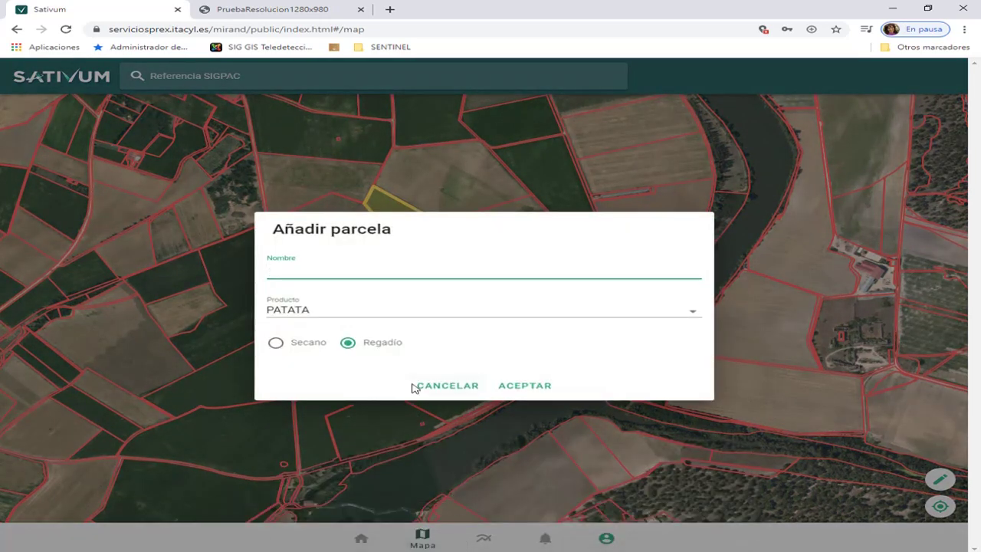
type("Sativum")
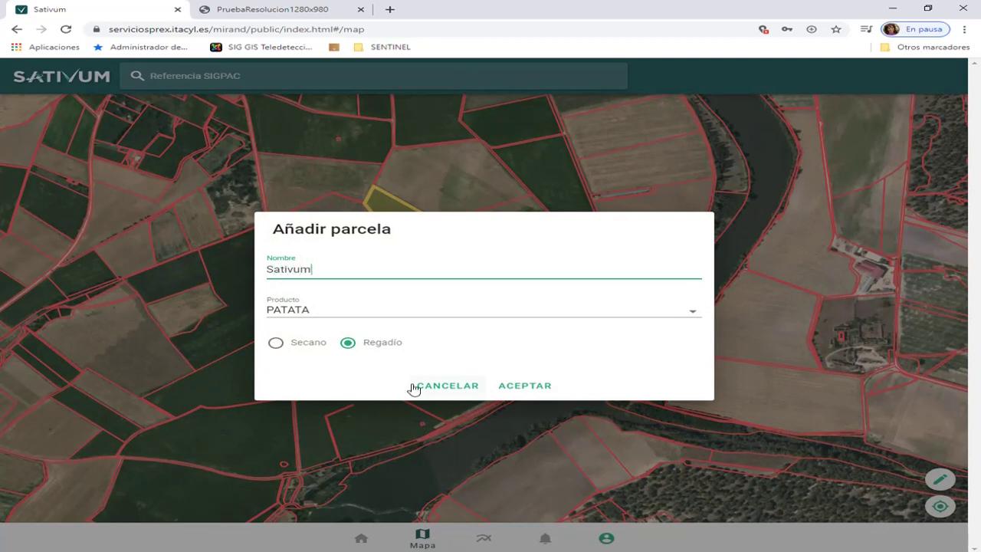
type("Patata")
left_click(510, 386)
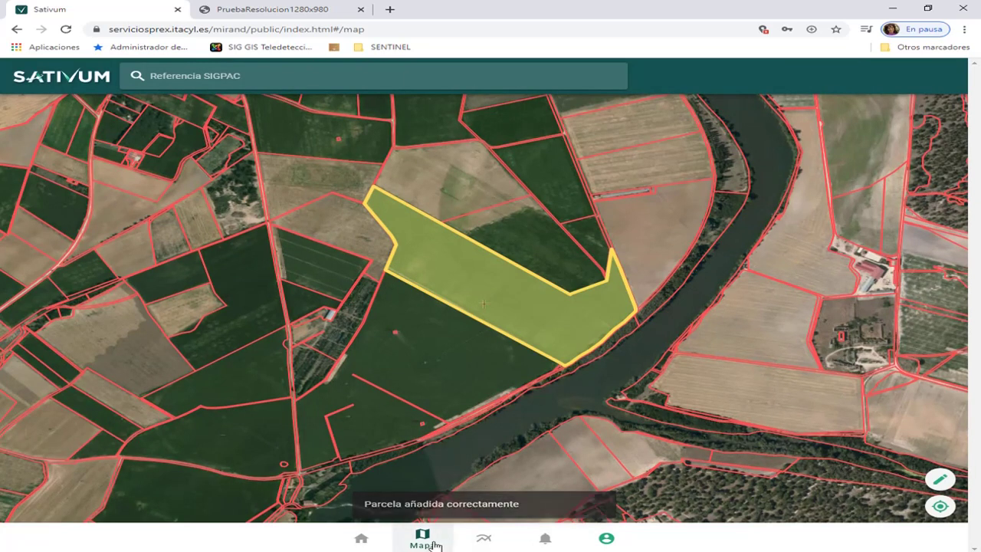
Open the details of the SativumPatata parcel from the farm's parcel list and expand its soil and enclosure information.
left_click(363, 541)
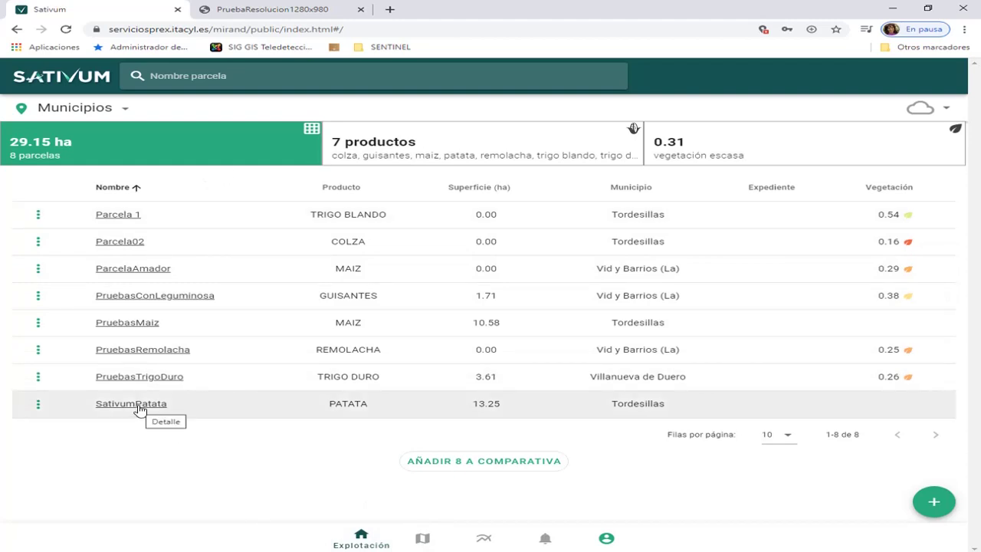
left_click(139, 409)
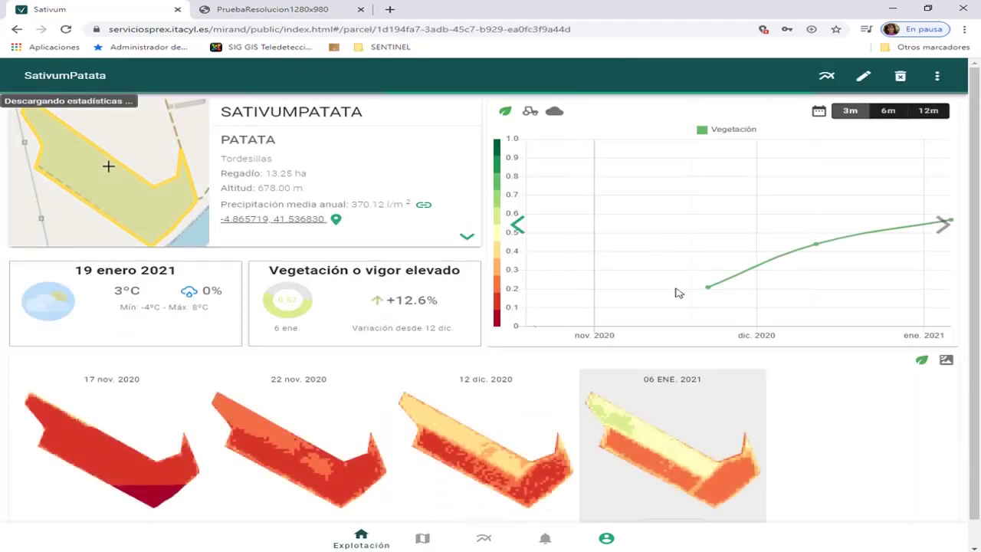
left_click(465, 239)
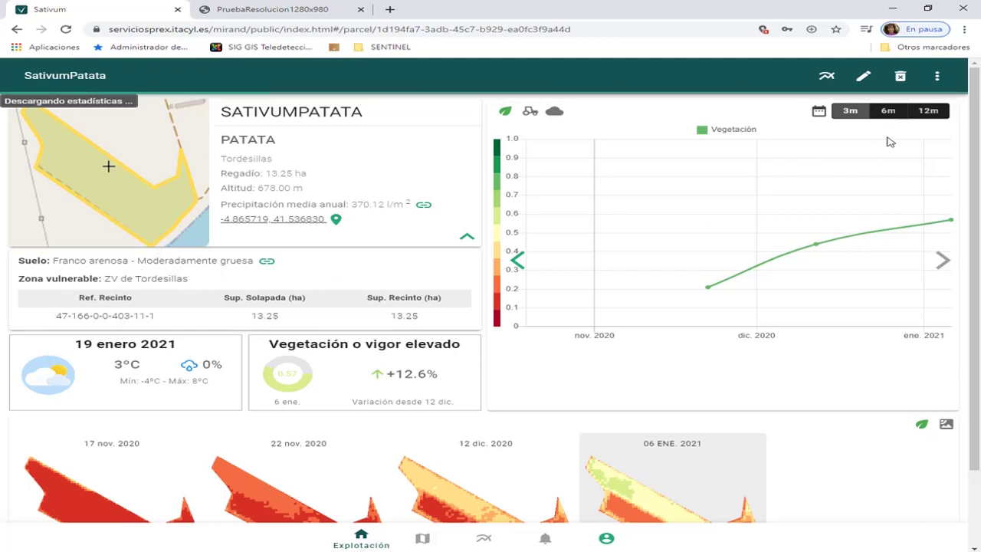
Open the parcel's nutrient plan and set the previous campaign's product to Trigo harinero blando.
left_click(939, 78)
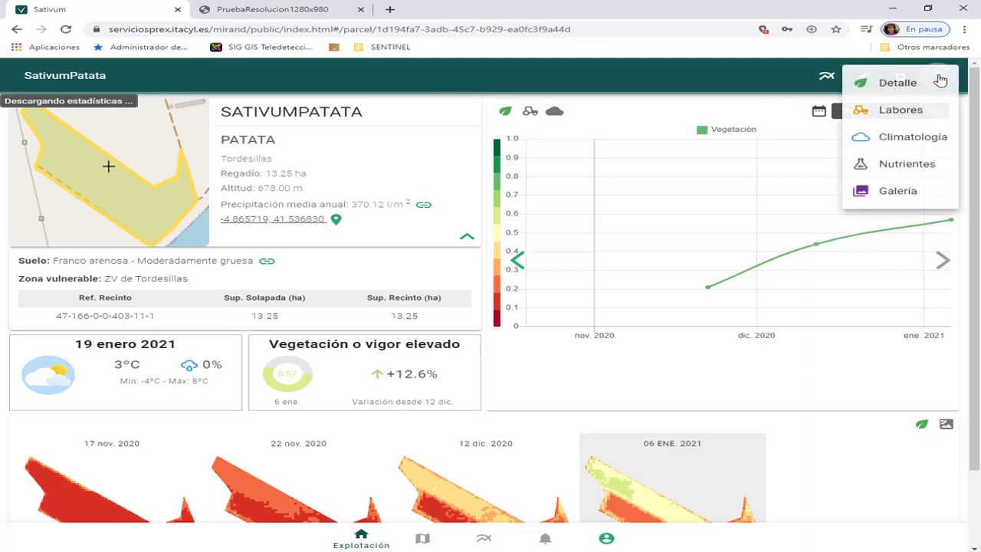
left_click(896, 170)
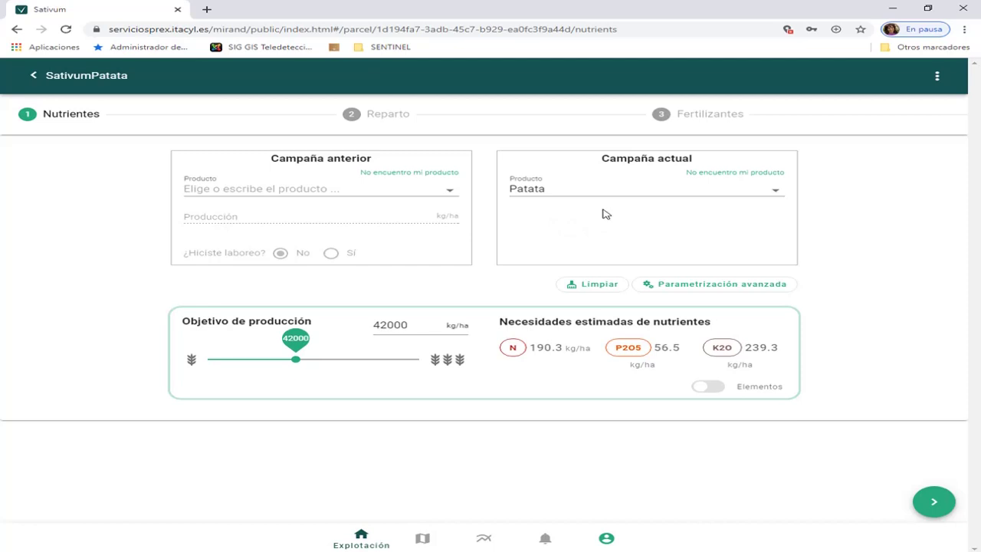
left_click(451, 191)
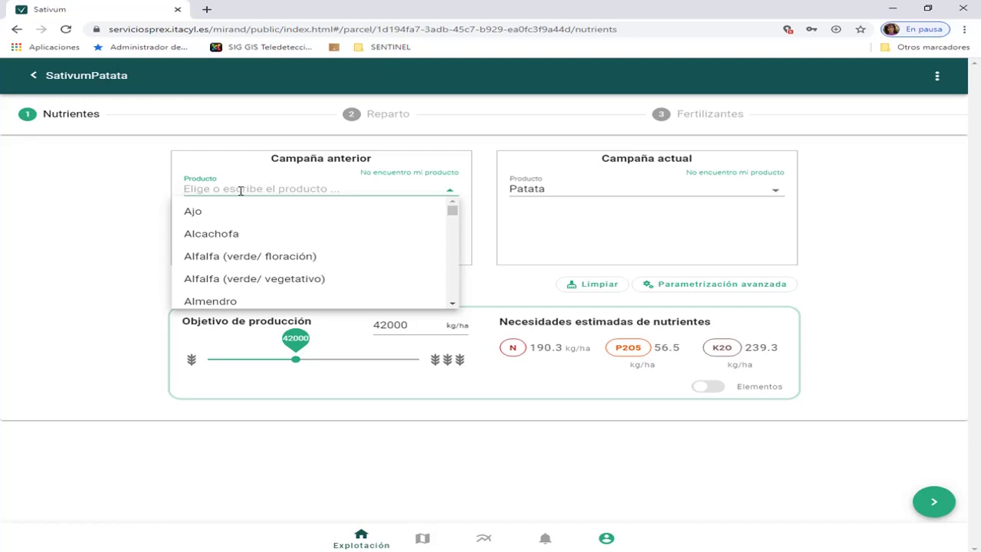
type("Trigo")
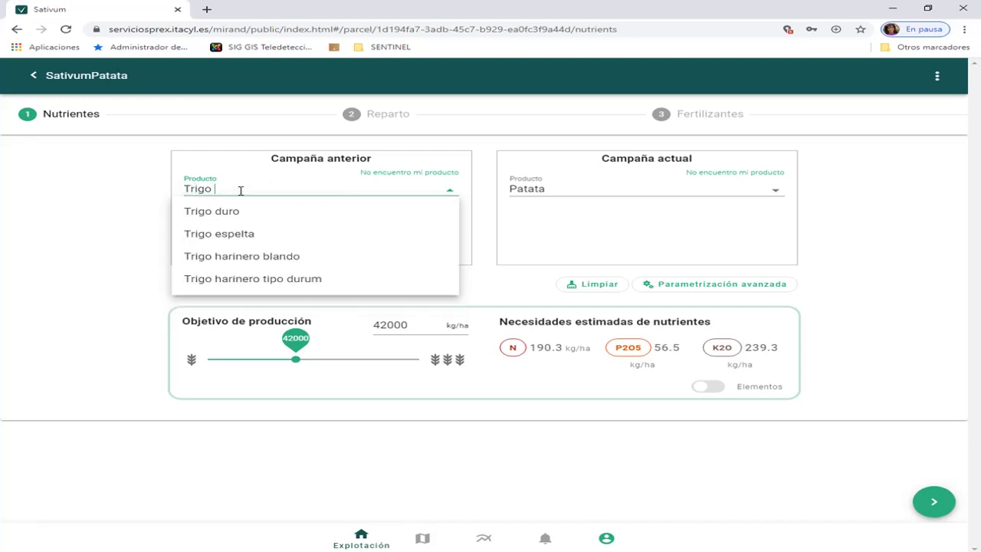
left_click(285, 258)
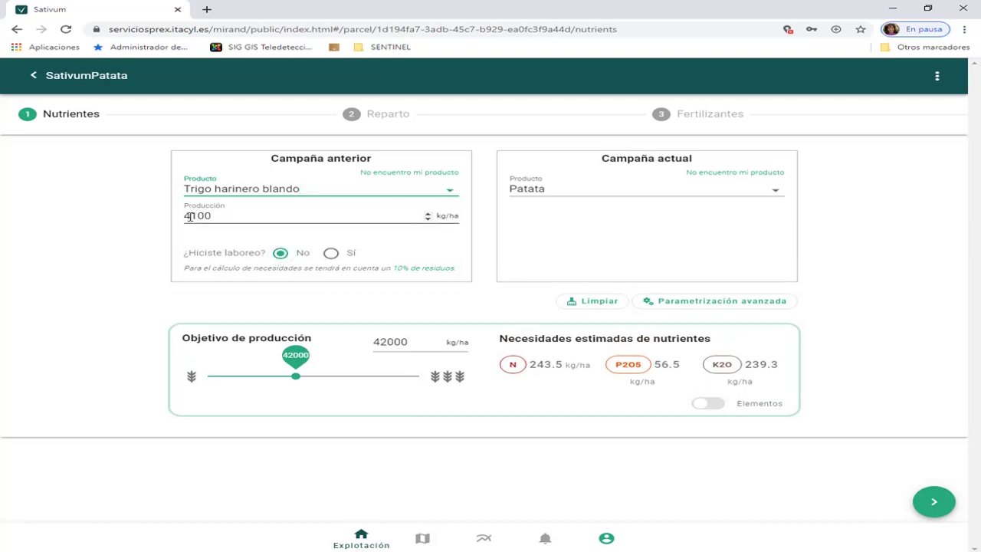
Try raising the previous campaign's production to 4111 kg/ha in single-unit increments.
left_click(429, 216)
left_click(429, 217)
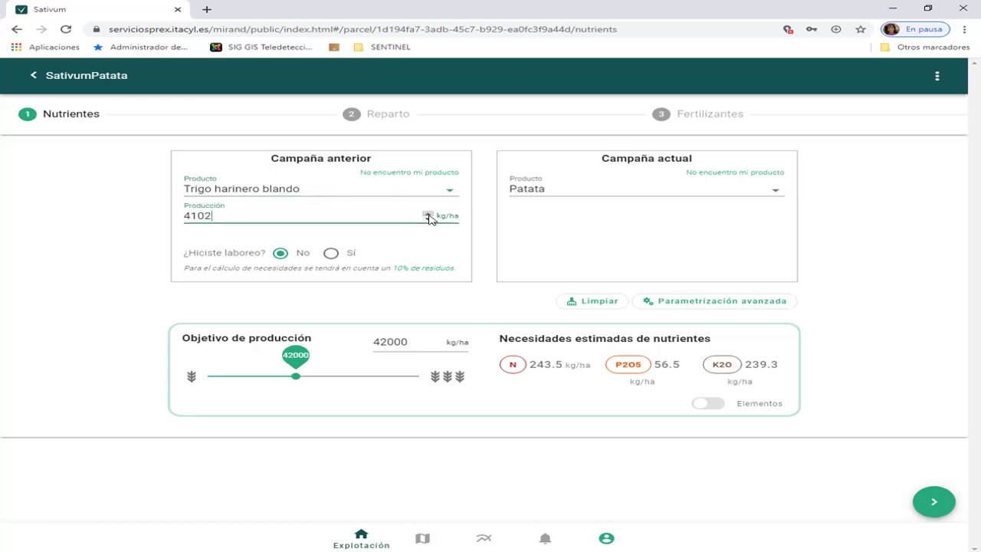
left_click(429, 216)
left_click(430, 216)
left_click(429, 216)
left_click(429, 216)
left_click(429, 216)
left_click(429, 216)
left_click(430, 216)
Set the previous campaign's production to 6000 kg/ha and mark that tillage was done.
left_click_drag(239, 214, 156, 217)
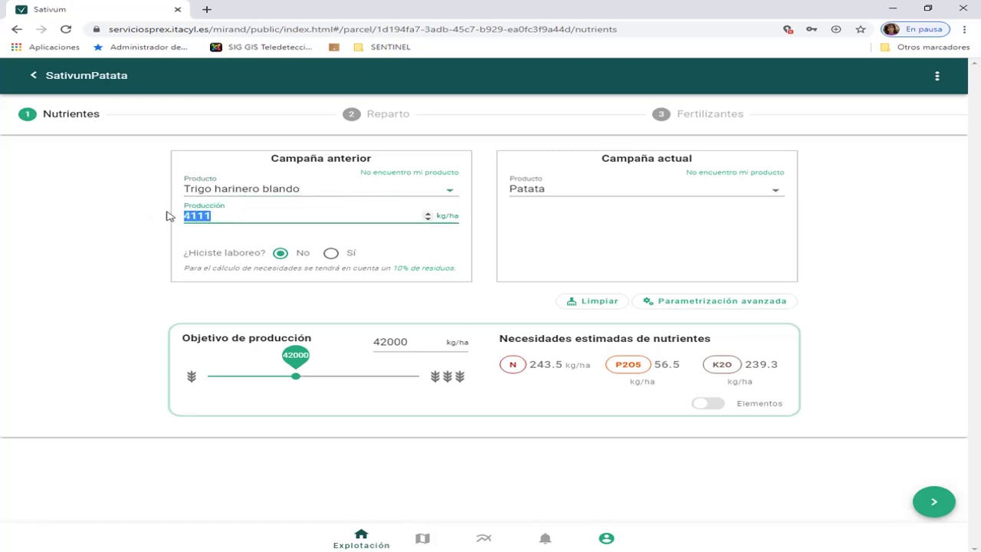
type("6000")
left_click(331, 254)
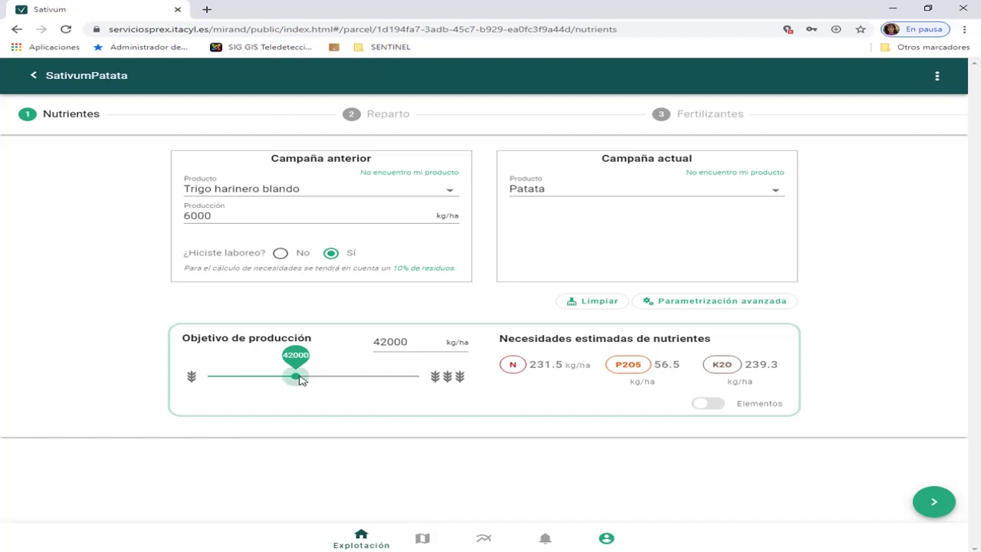
Set the production target to 50000 kg/ha and briefly check the estimated nutrient needs expressed as elements.
left_click_drag(300, 380, 362, 379)
left_click_drag(434, 342, 375, 343)
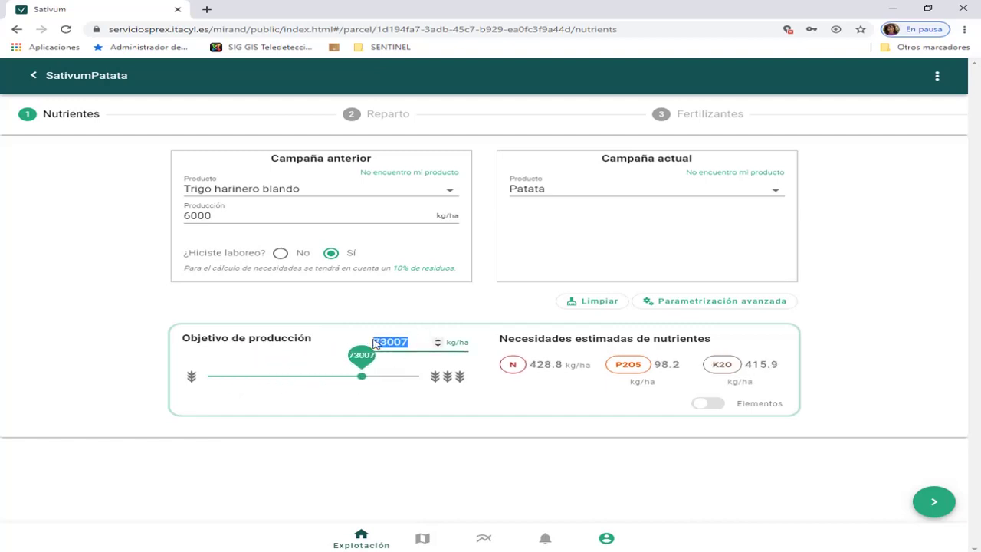
type("5")
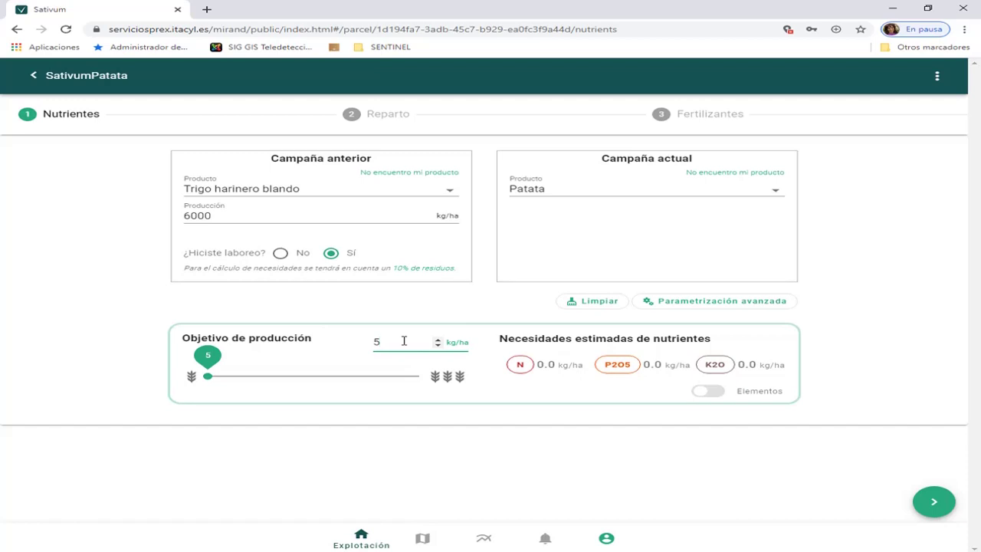
type("0000")
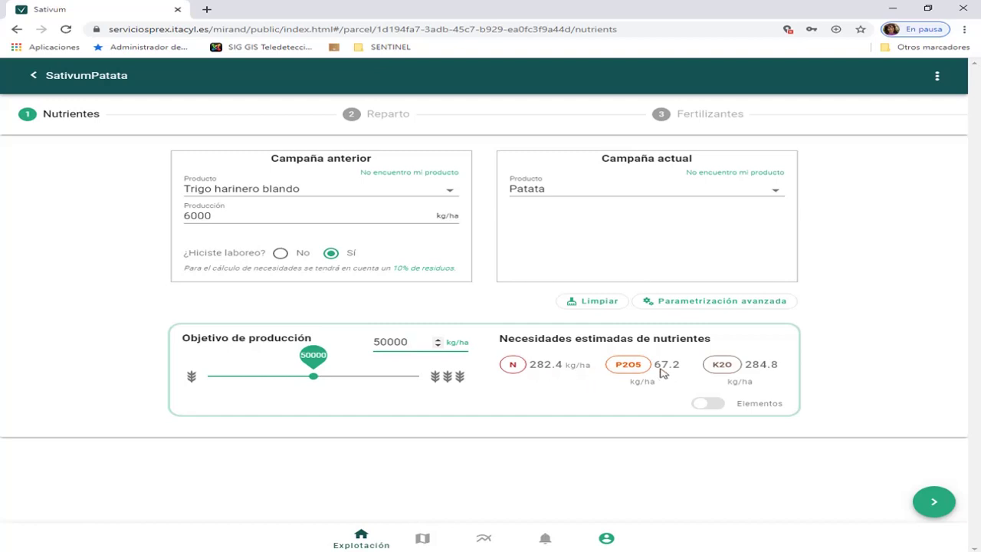
left_click(717, 404)
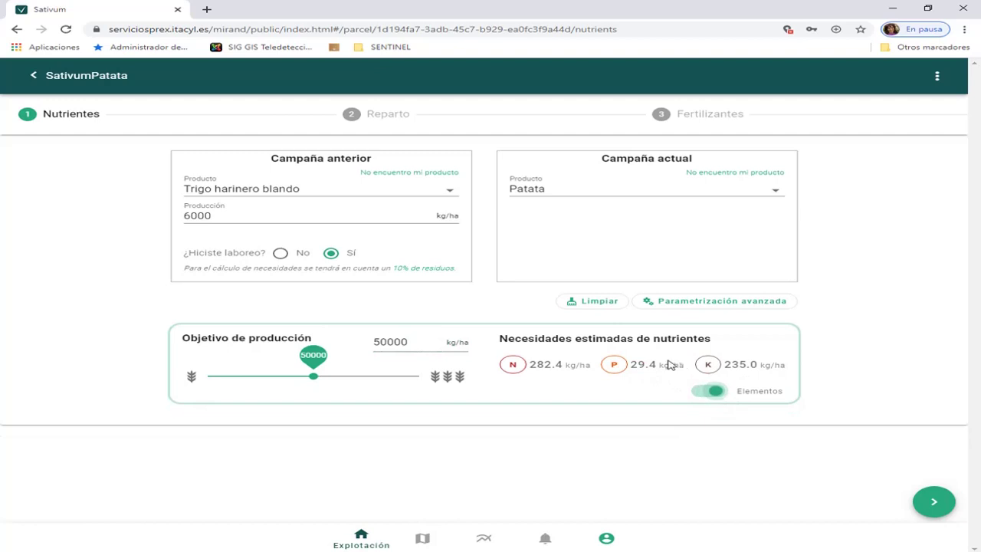
left_click(697, 393)
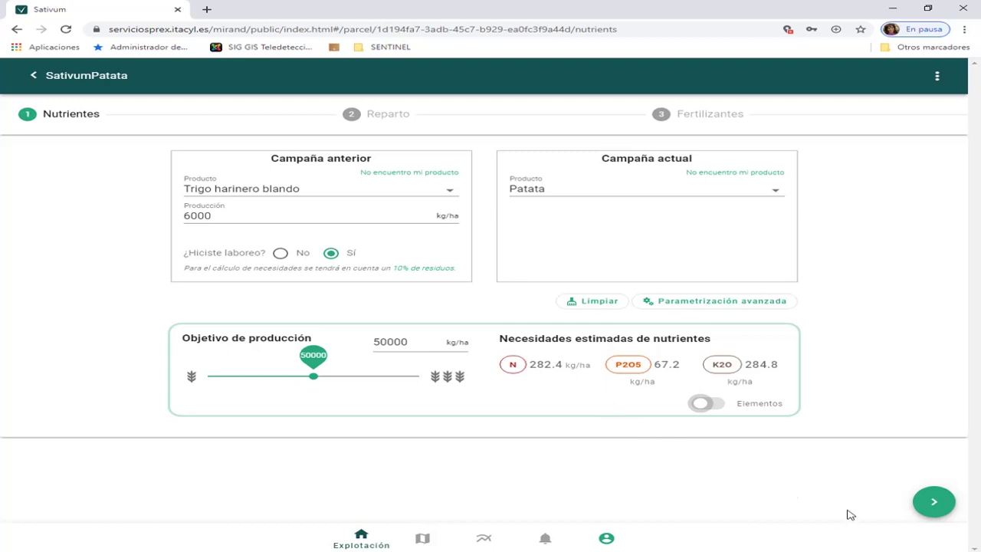
Distribute the nitrogen as Fondo y coberteras and remove one of the top dressings.
left_click(935, 504)
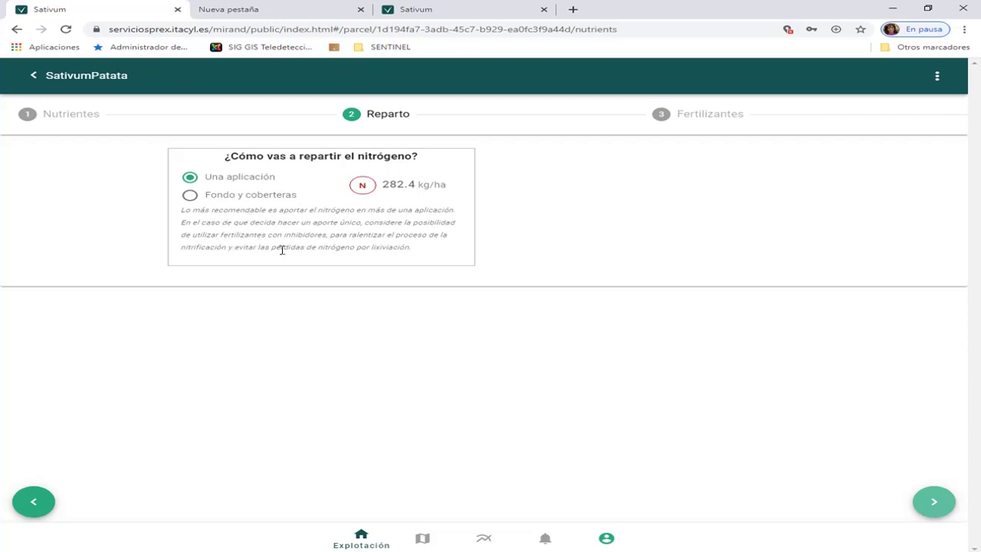
left_click(190, 196)
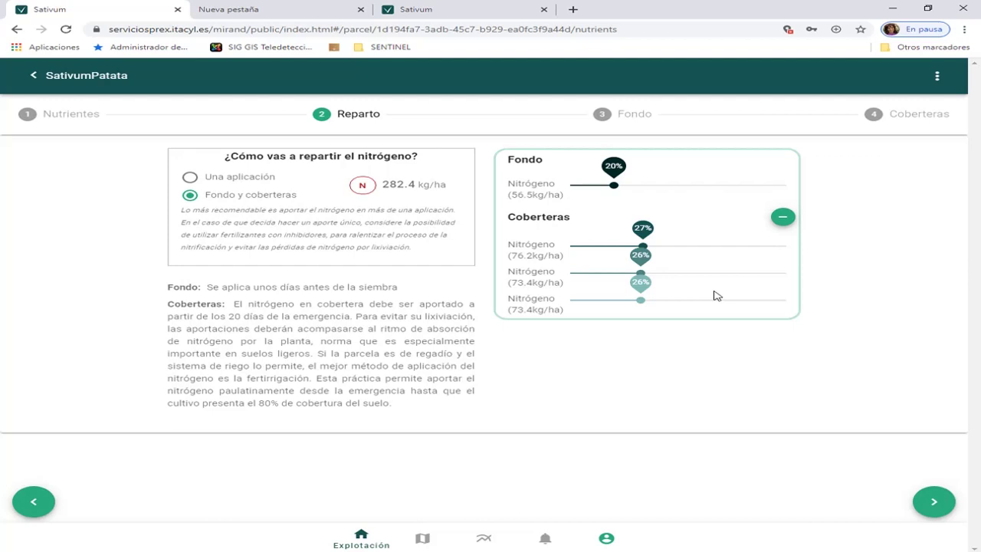
left_click(783, 220)
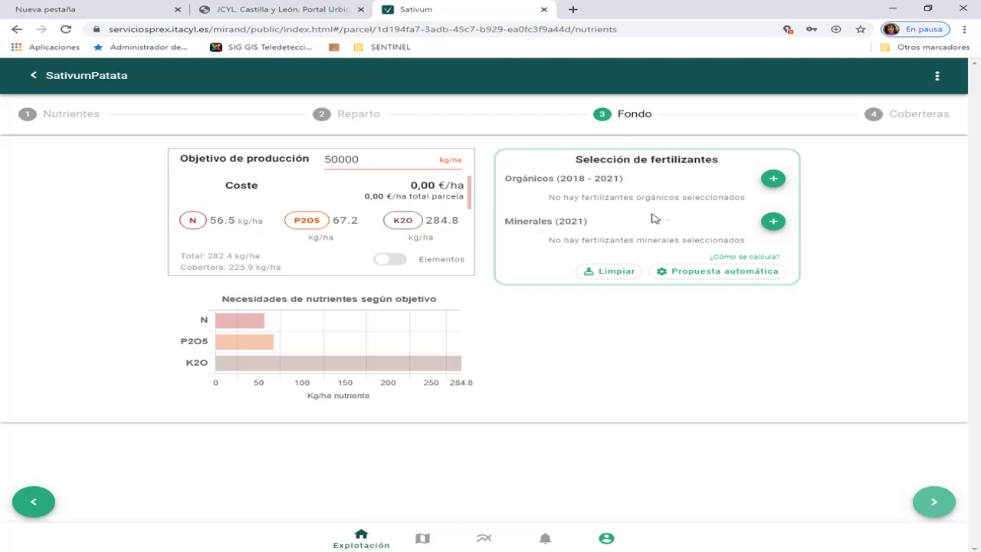
Look through the organic fertilizers offered for the base dressing without adding one.
left_click(774, 180)
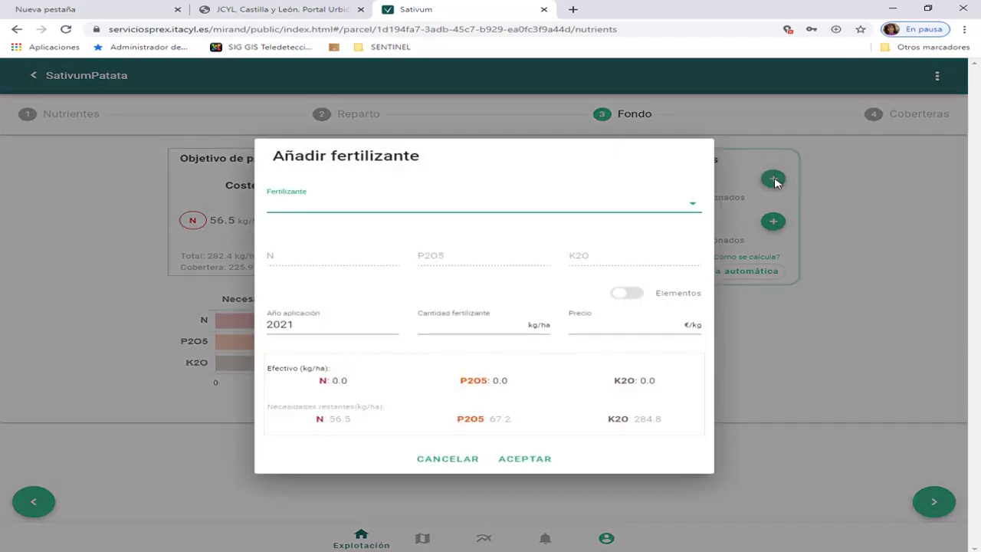
left_click(694, 208)
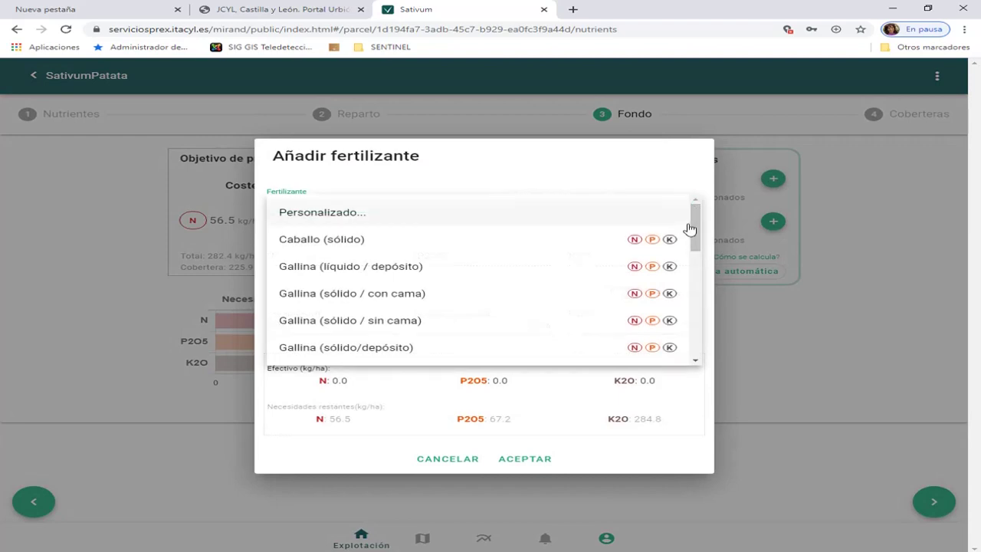
left_click_drag(692, 225, 692, 334)
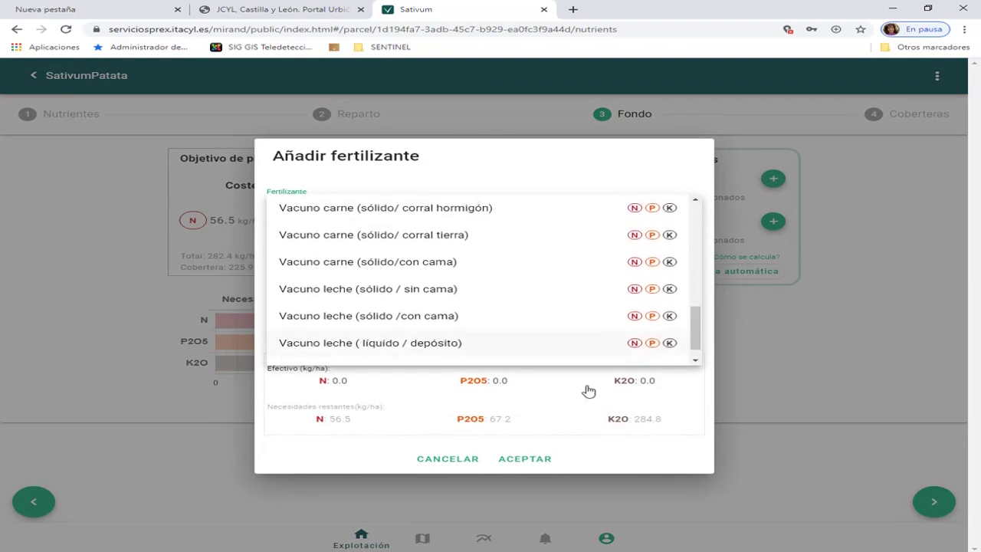
left_click(453, 460)
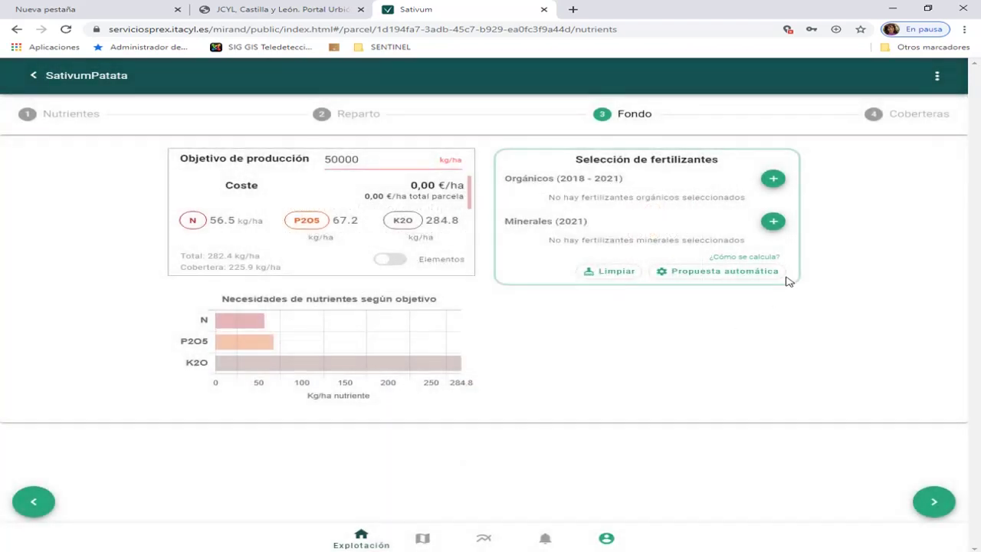
Start adding a mineral fertilizer to the base dressing and choose the 5-8-18 formula.
left_click(774, 222)
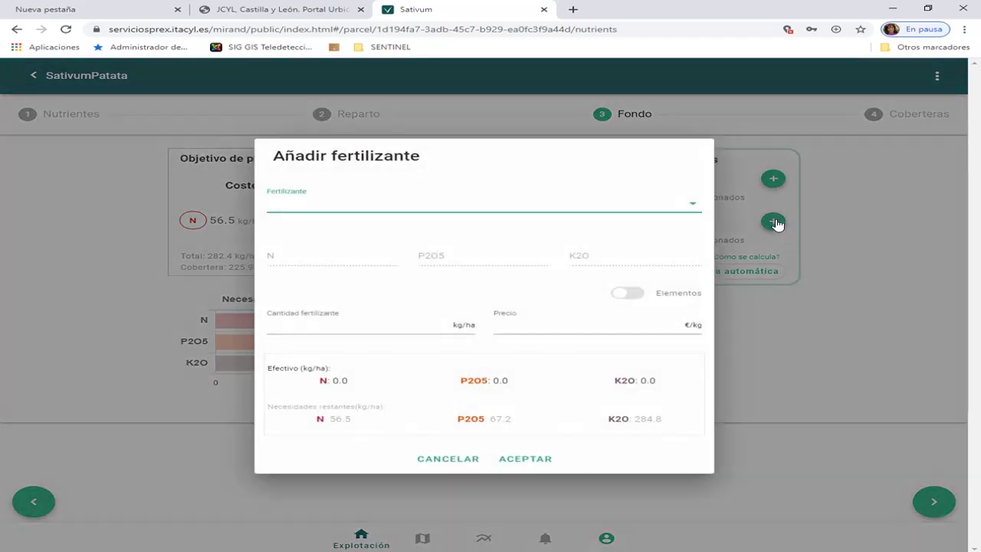
left_click(691, 208)
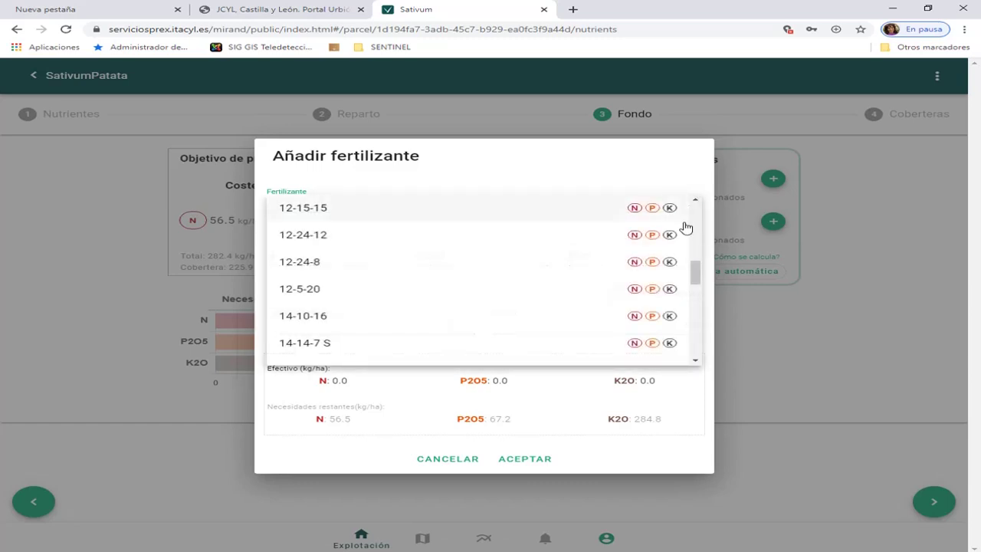
scroll(522, 285, "down", 1)
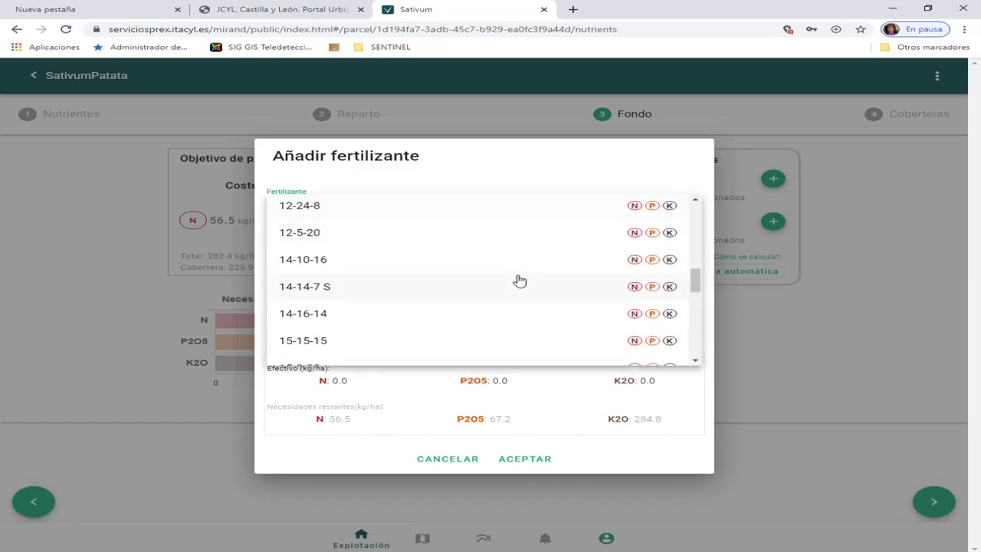
scroll(520, 282, "down", 2)
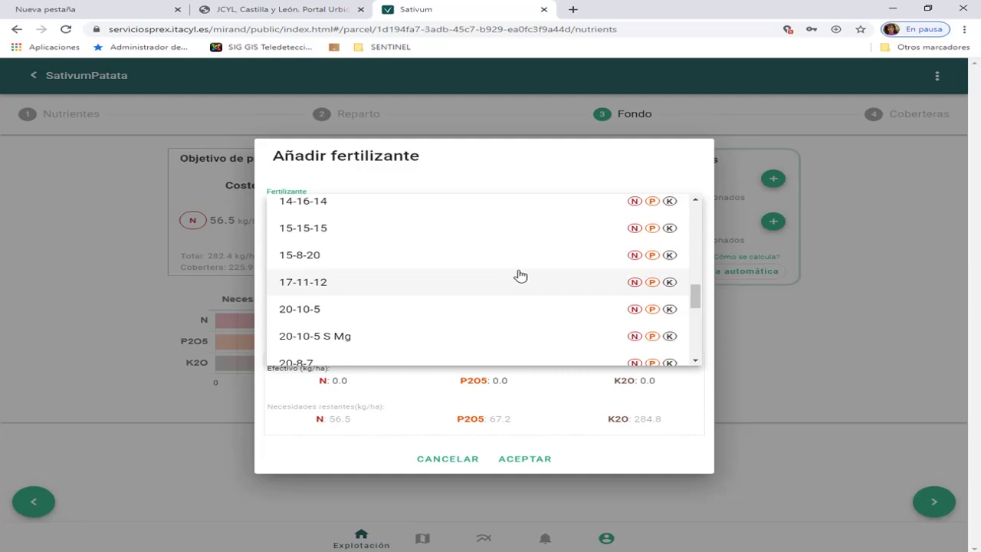
scroll(516, 275, "down", 2)
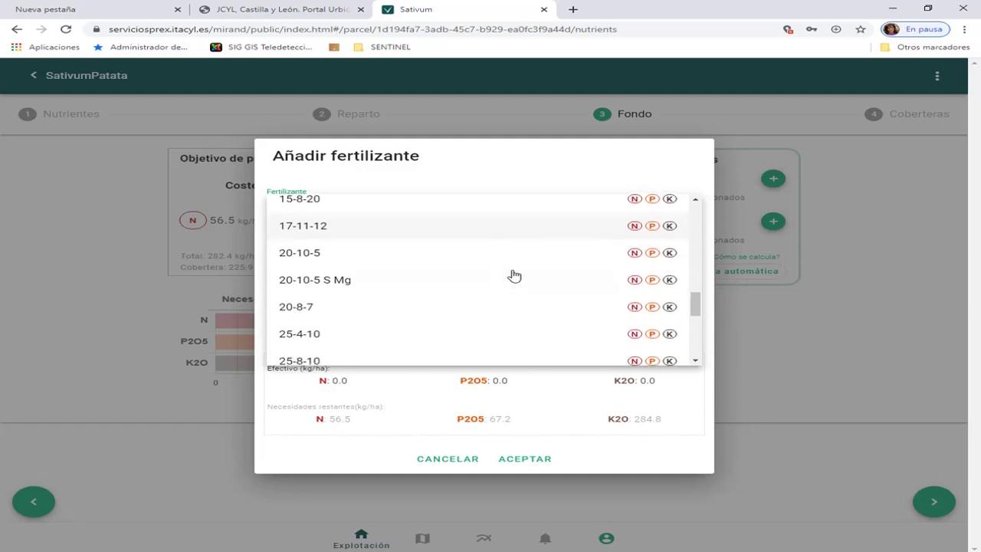
scroll(514, 275, "down", 6)
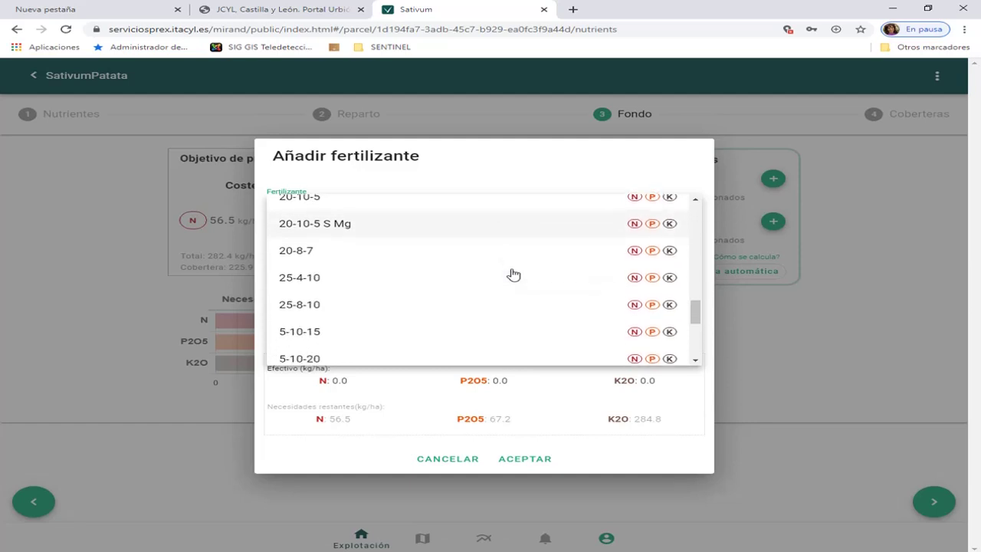
scroll(514, 274, "down", 2)
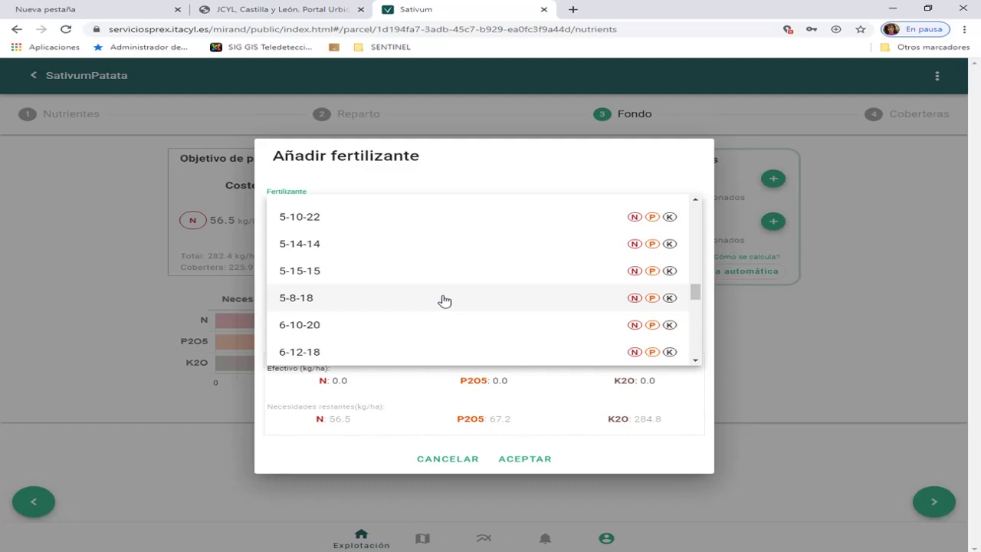
left_click(445, 299)
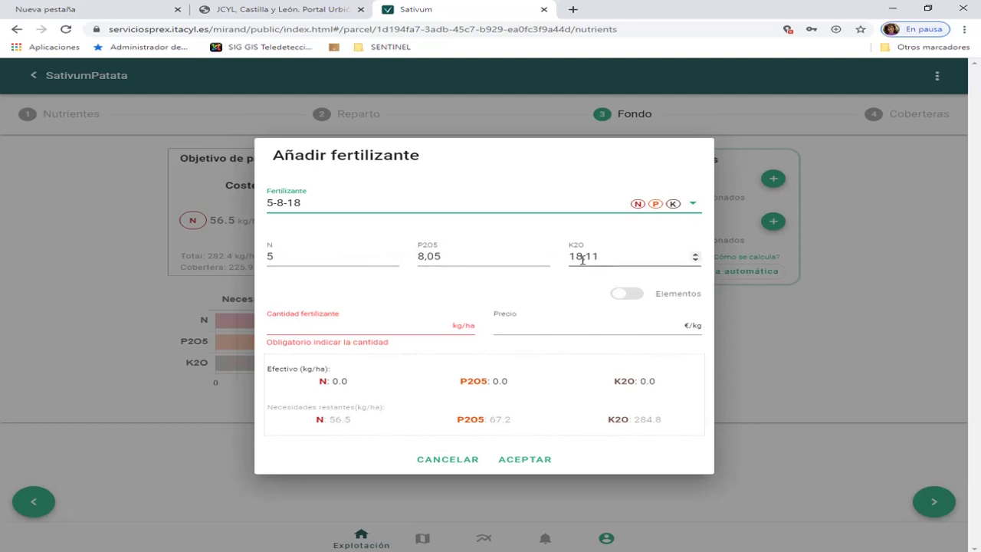
Set the 5-8-18 fertilizer amount to 835 kg/ha and add it to the base dressing.
left_click(368, 325)
type("50")
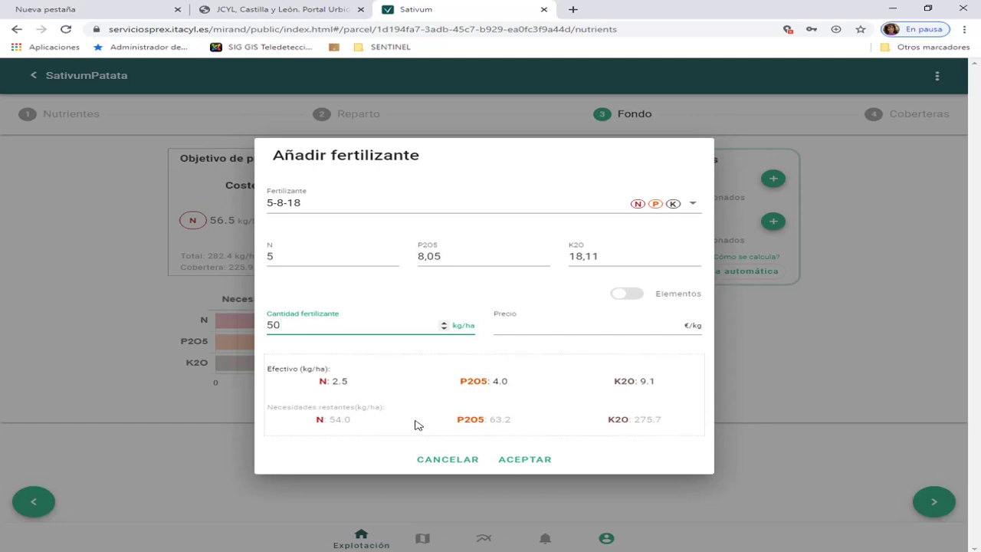
double_click(297, 327)
type("800")
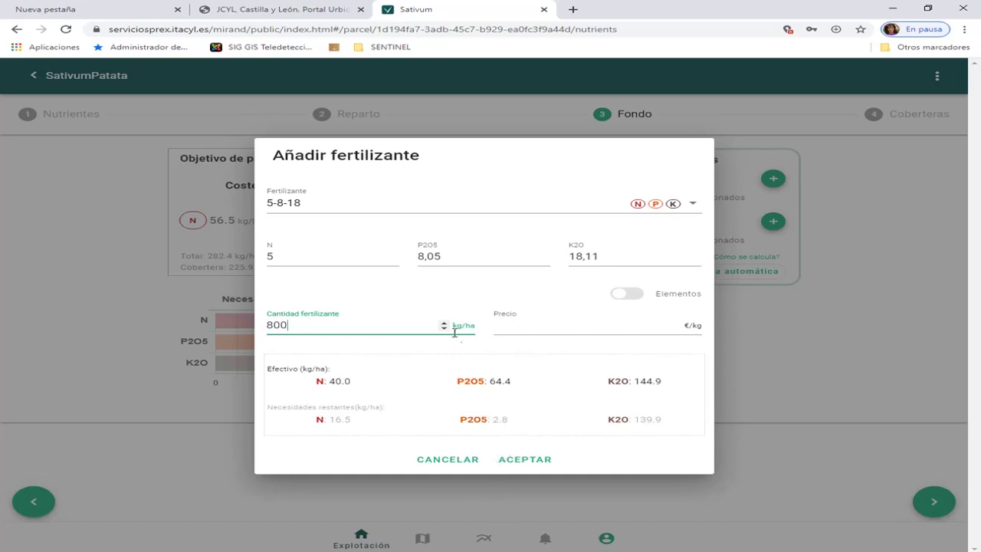
left_click_drag(442, 322, 443, 323)
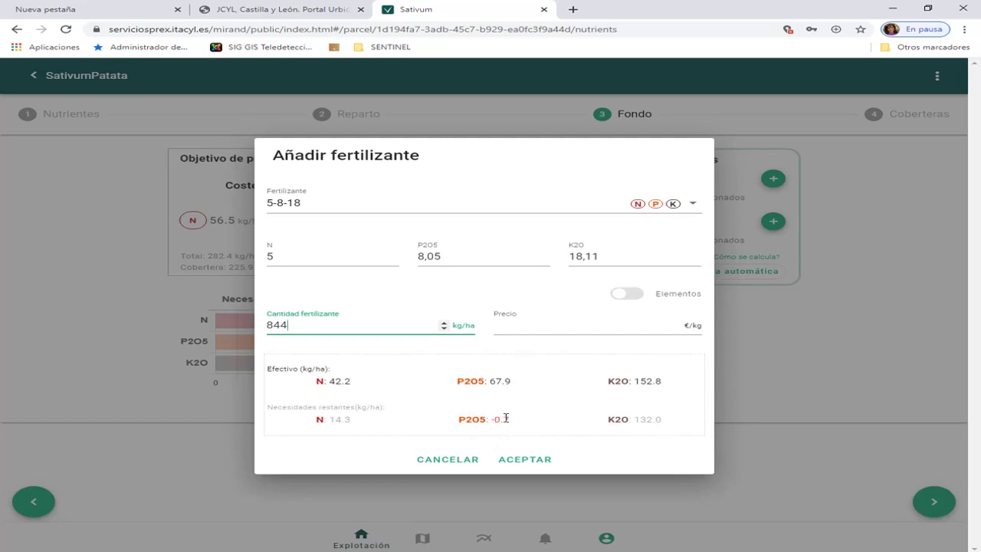
left_click(443, 328)
left_click(444, 328)
left_click(444, 328)
left_click(444, 328)
left_click(444, 329)
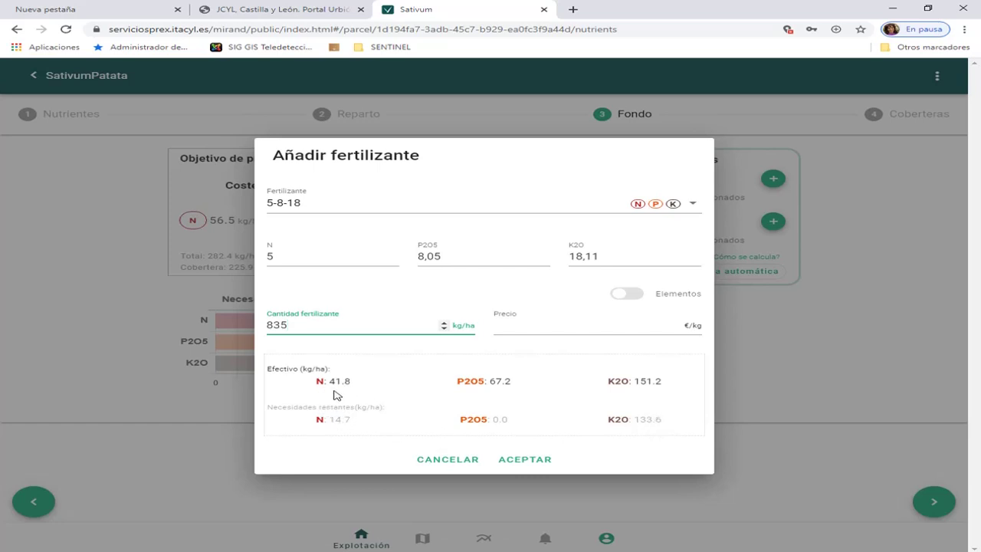
left_click(532, 461)
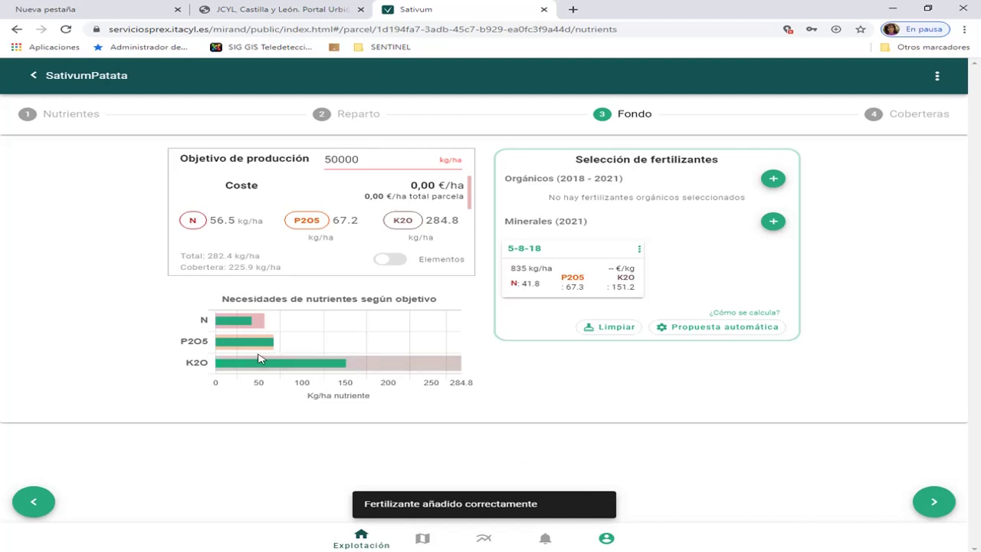
Add SULFATO POTASICO-SOP 50 as a second mineral fertilizer in the base dressing, with an amount of 265 kg/ha.
mouse_move(249, 346)
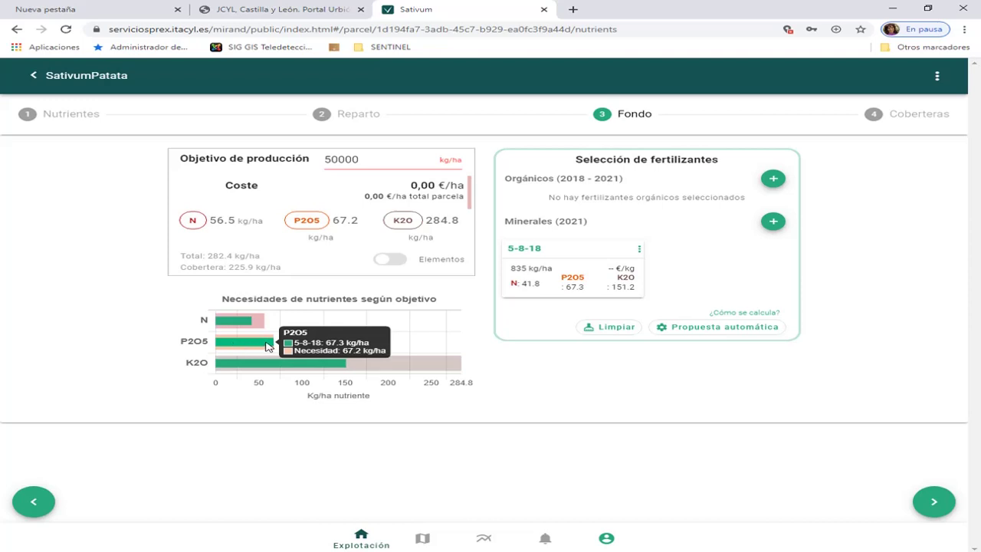
mouse_move(259, 326)
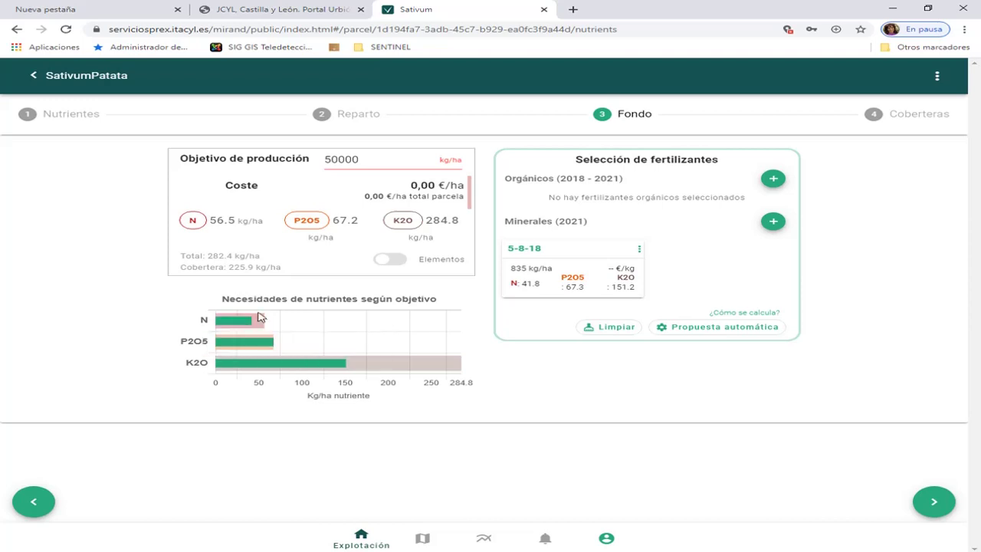
mouse_move(420, 370)
left_click(772, 221)
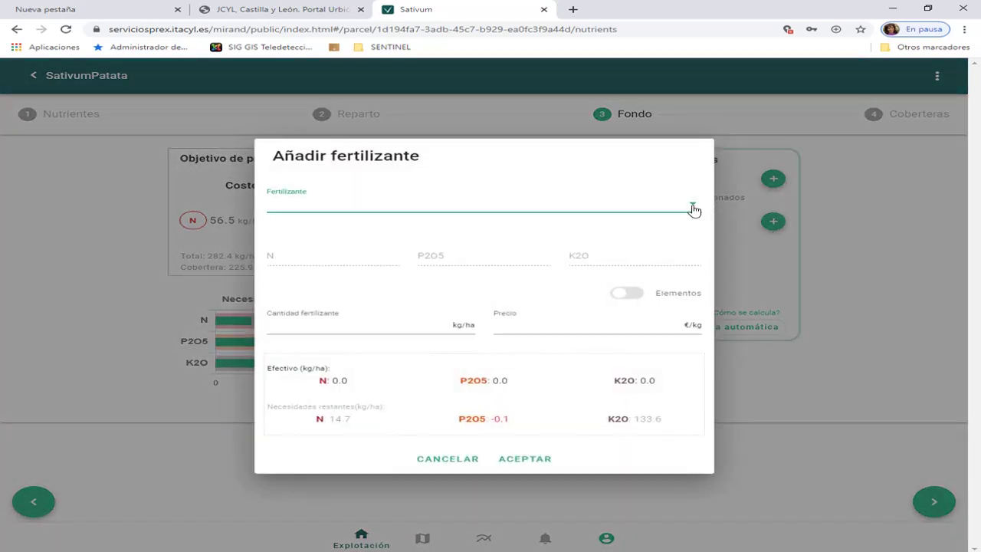
left_click(694, 207)
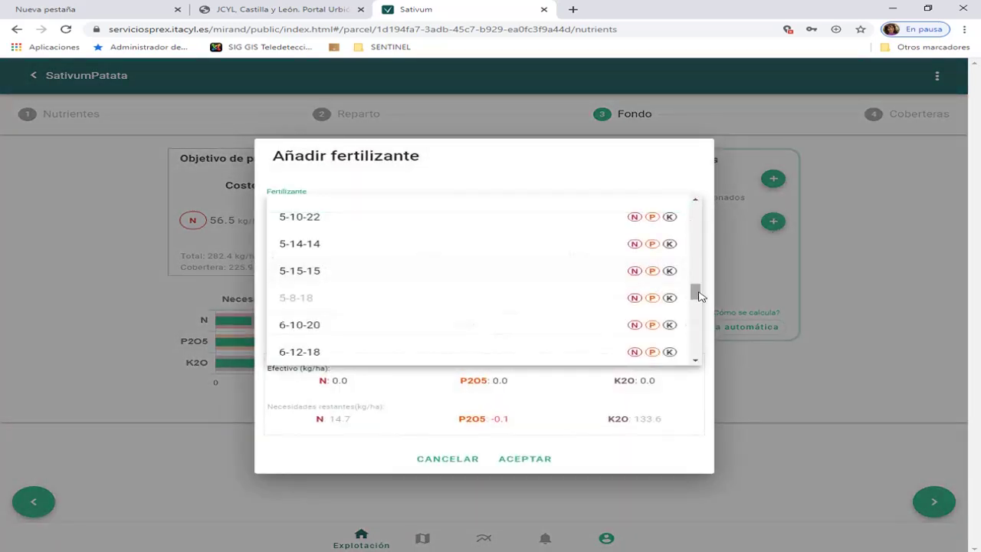
left_click_drag(698, 296, 683, 375)
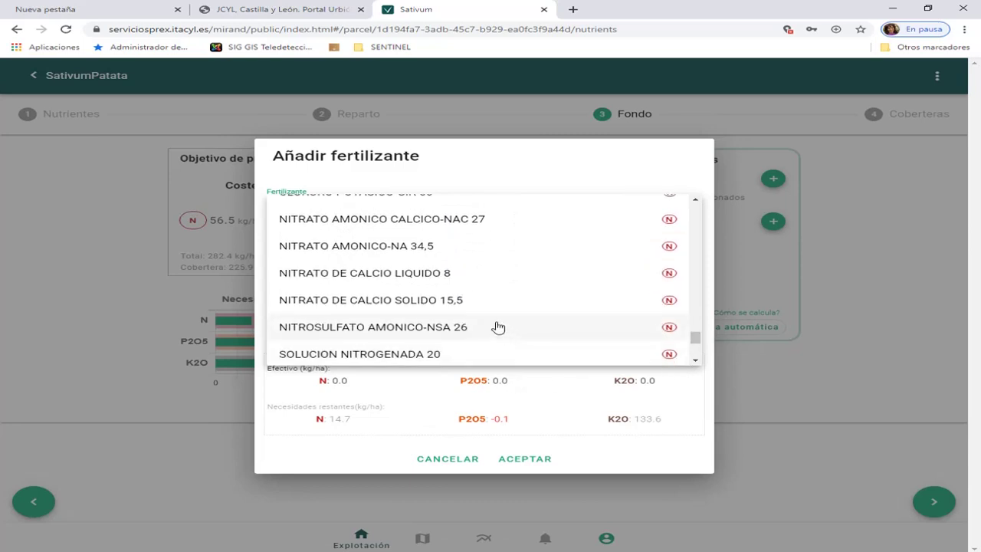
scroll(499, 326, "down", 2)
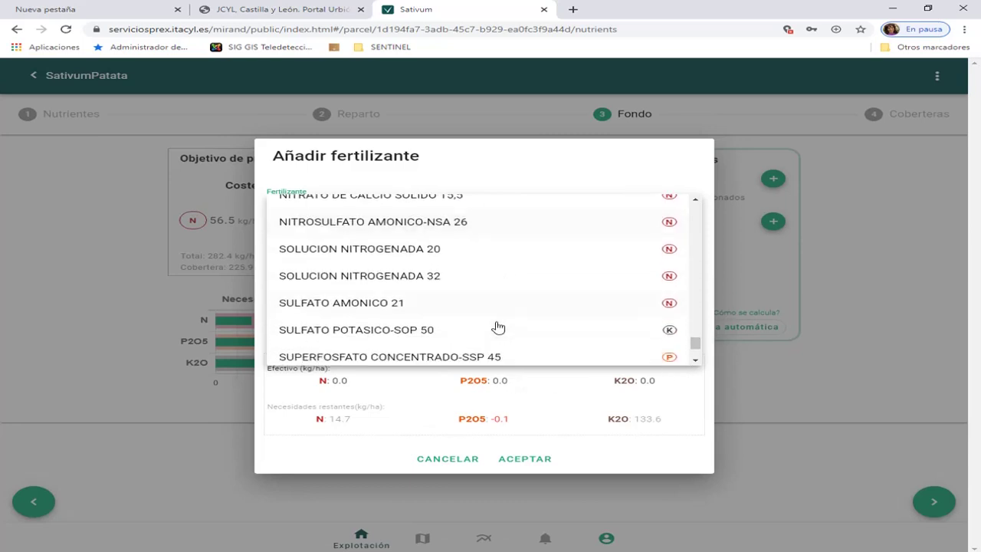
left_click(350, 326)
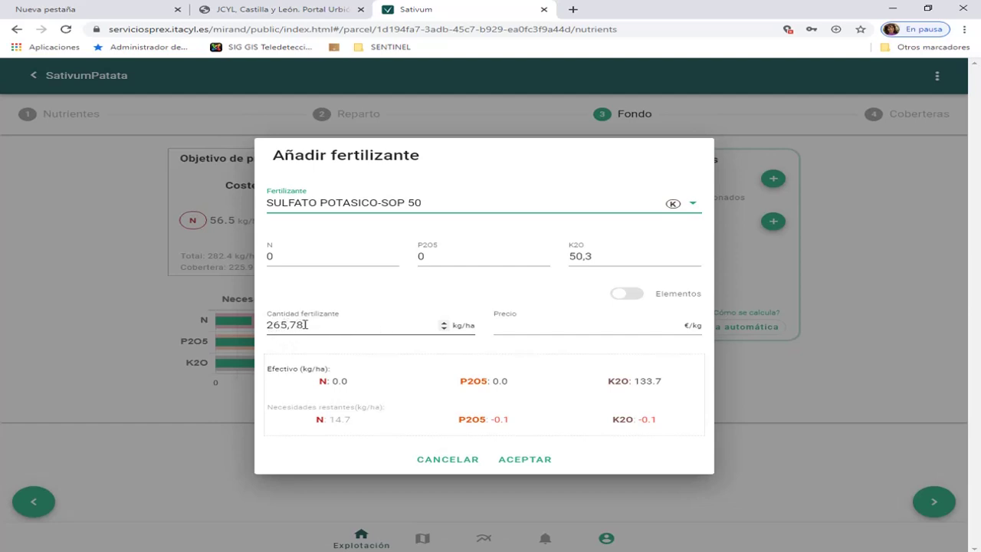
left_click_drag(305, 325, 261, 328)
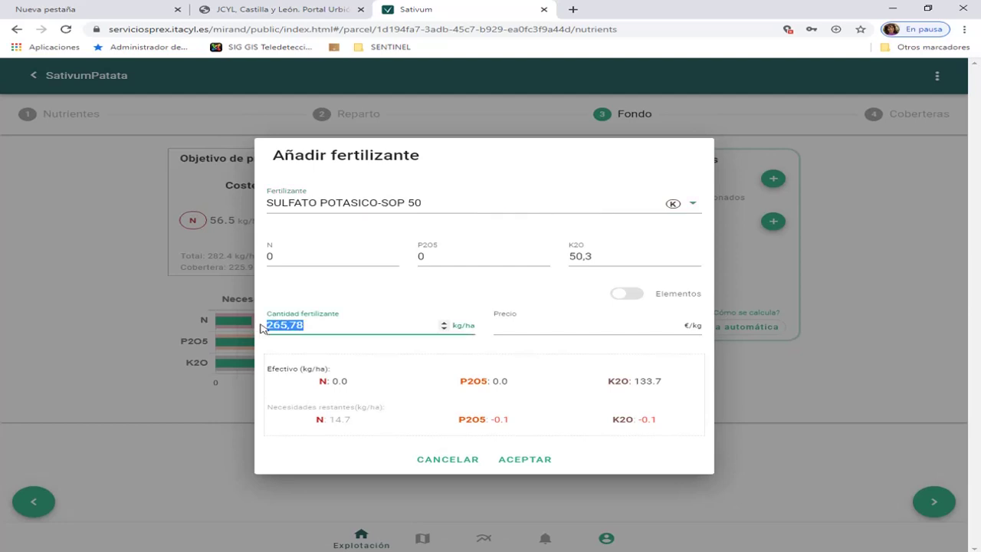
type("265")
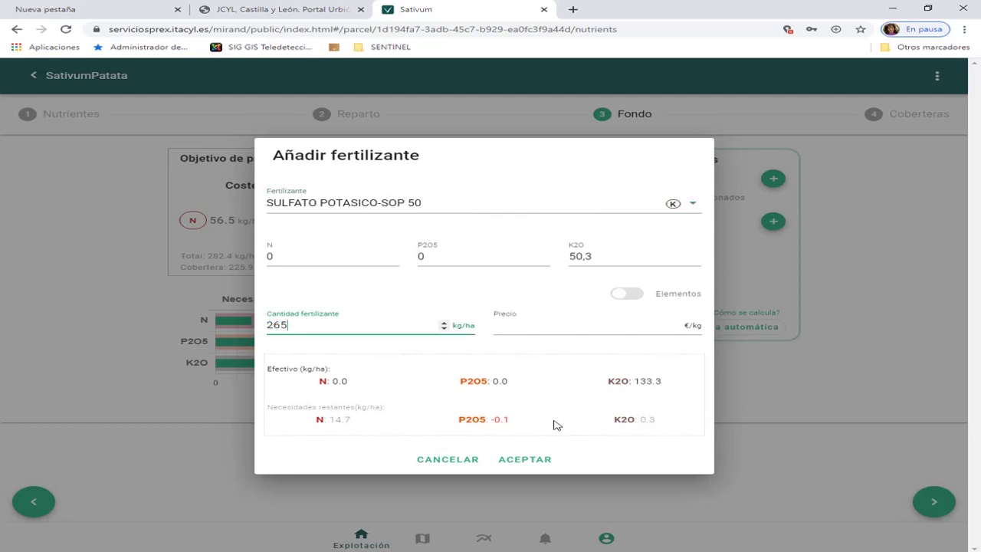
left_click(533, 461)
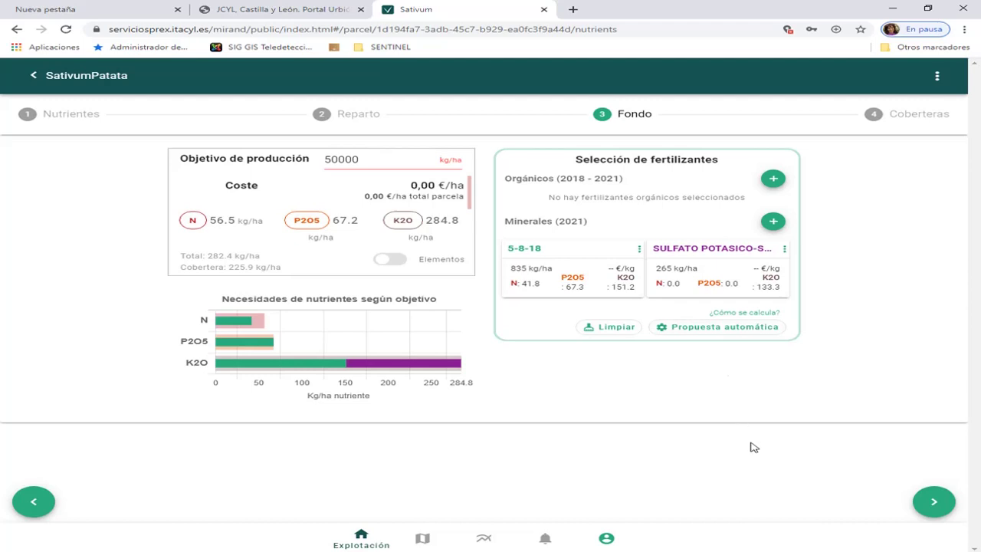
Continue to the top dressings and agree to distribute the missing nitrogen among them.
left_click(935, 504)
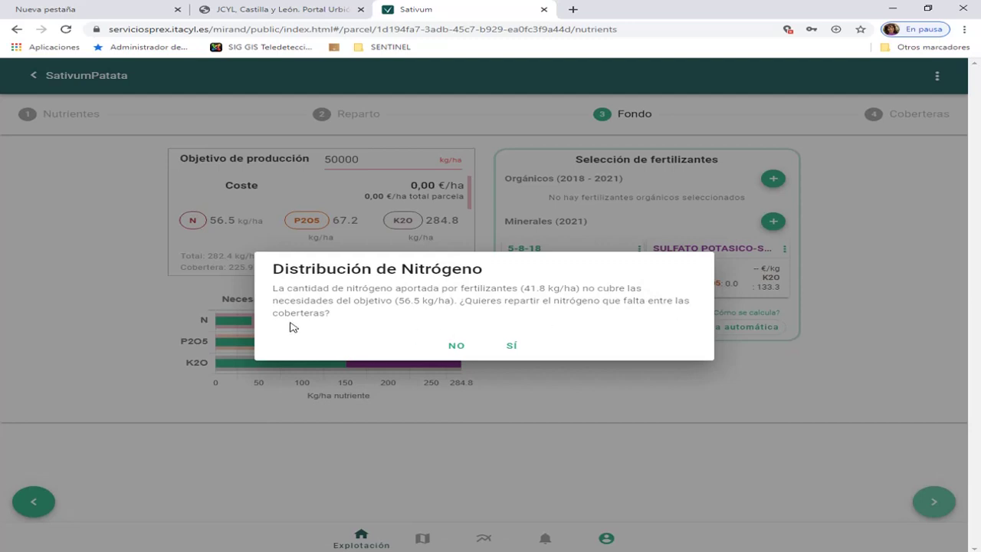
left_click(511, 345)
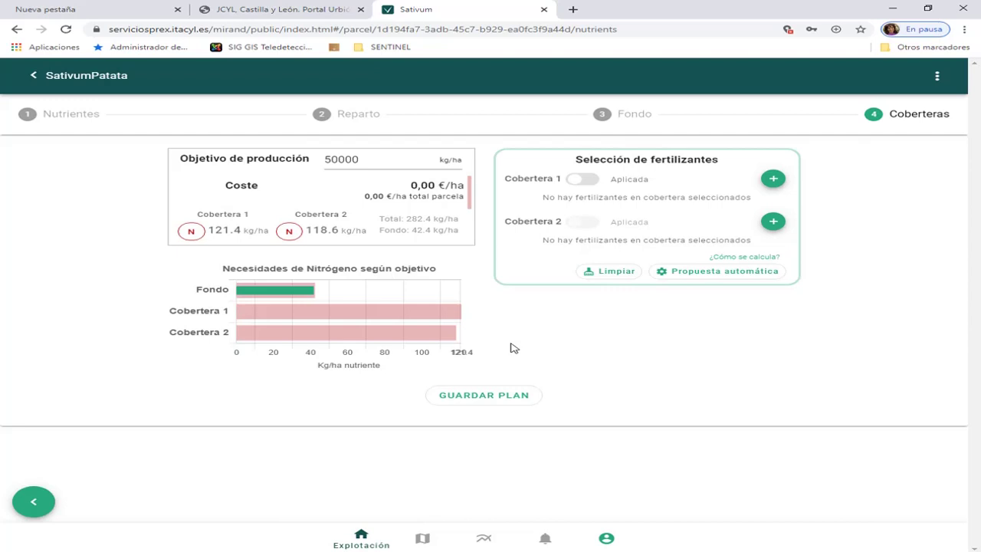
mouse_move(351, 325)
Start adding a fertilizer to Cobertera 1 and bring up the available fertilizers.
left_click(772, 181)
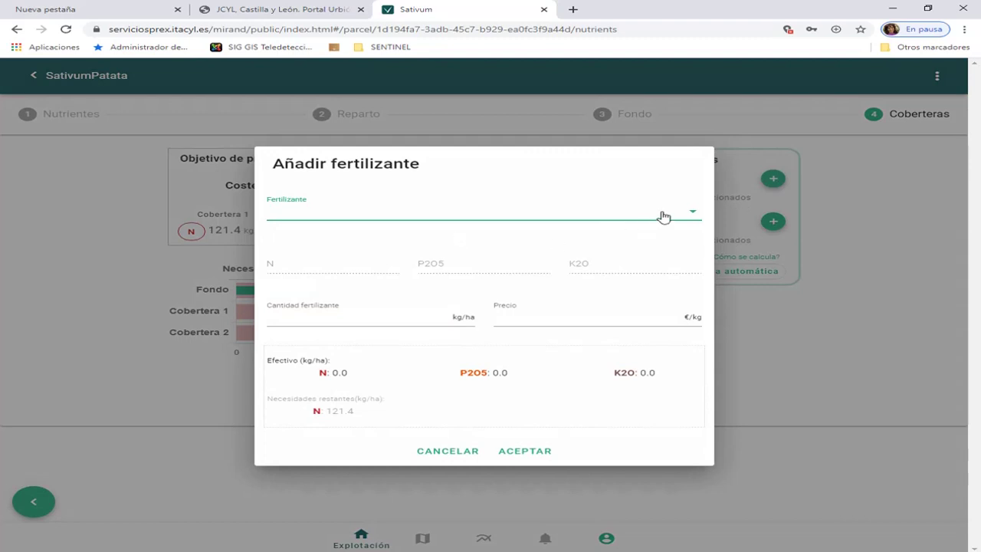
left_click(696, 217)
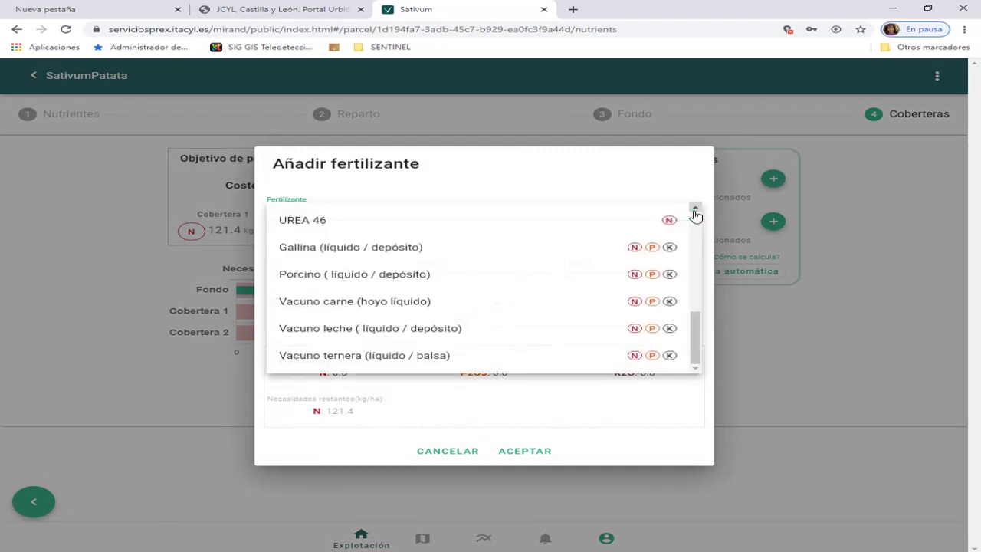